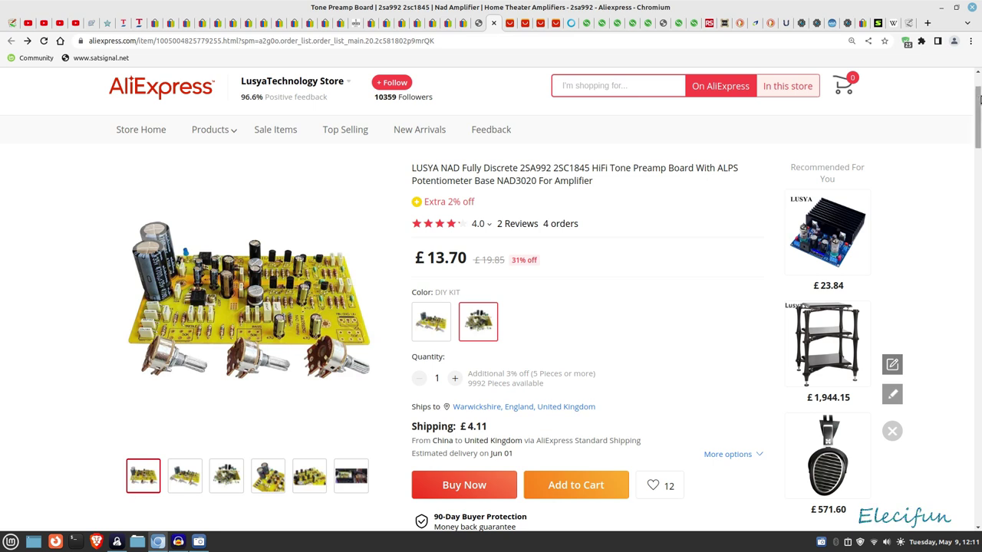
# - Play the listing's preamp-board video from the last thumbnail in the main product image
pyautogui.moveTo(978, 100); pyautogui.dragTo(978, 115)
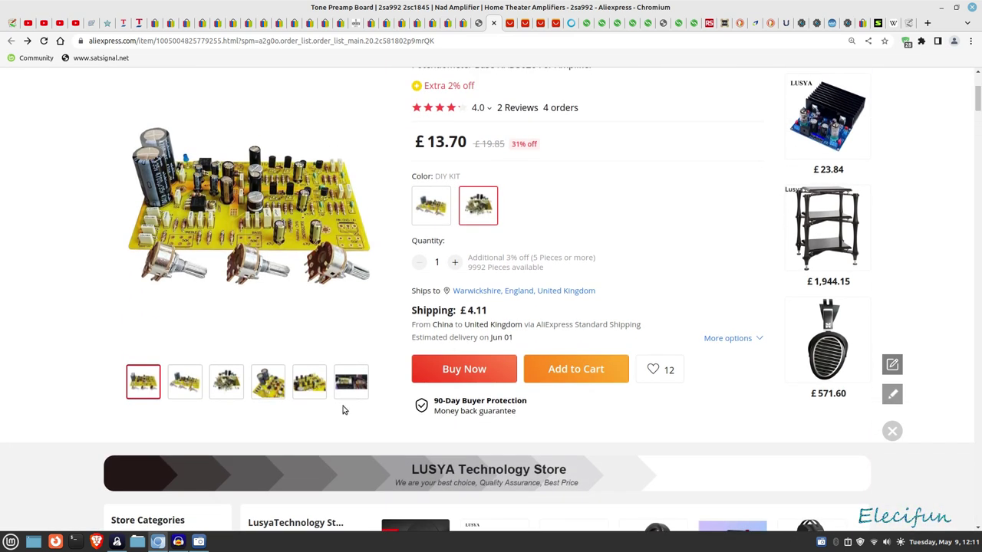
pyautogui.moveTo(352, 389)
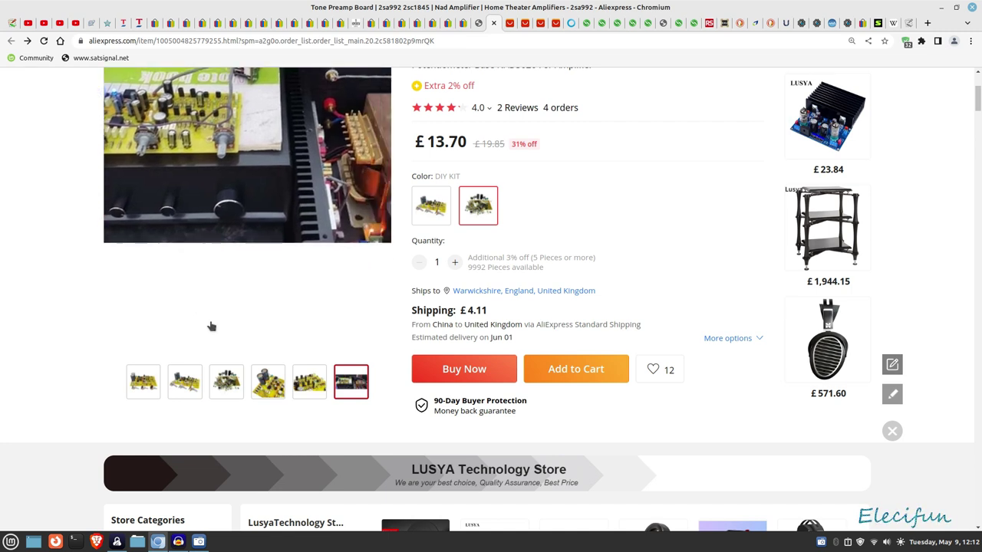
# - View the parts-kit, assembled-board and transistor close-up photos, then scroll to the Description
pyautogui.click(226, 381)
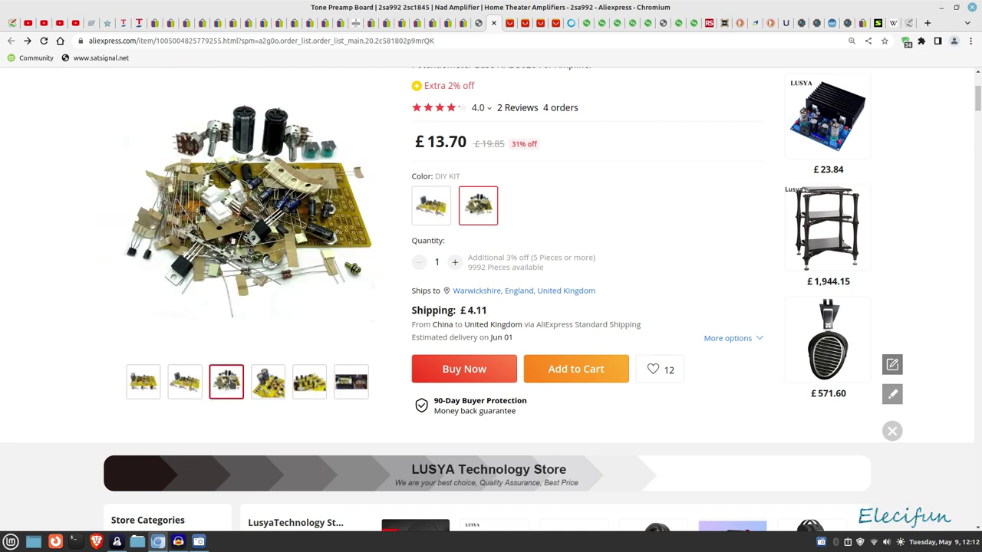
pyautogui.click(268, 382)
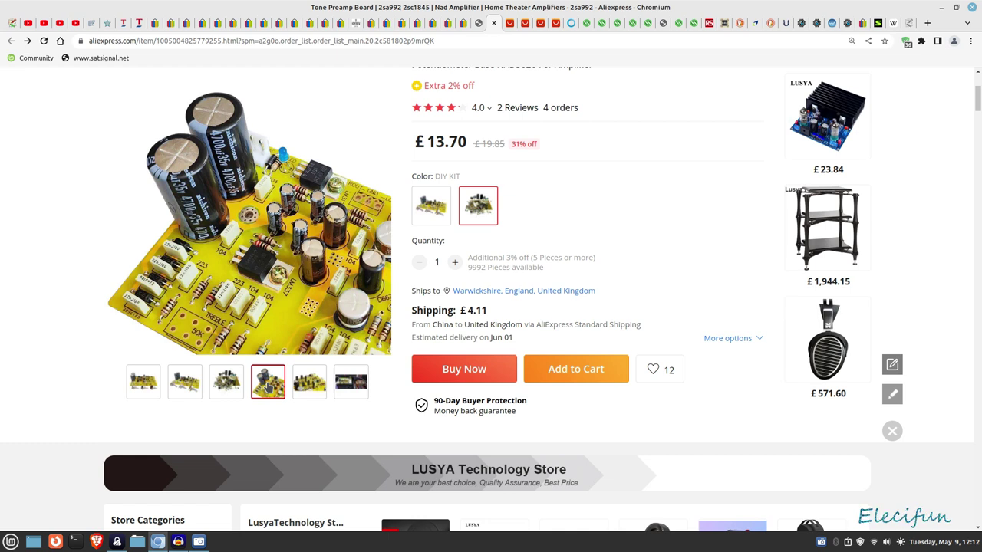
pyautogui.click(310, 383)
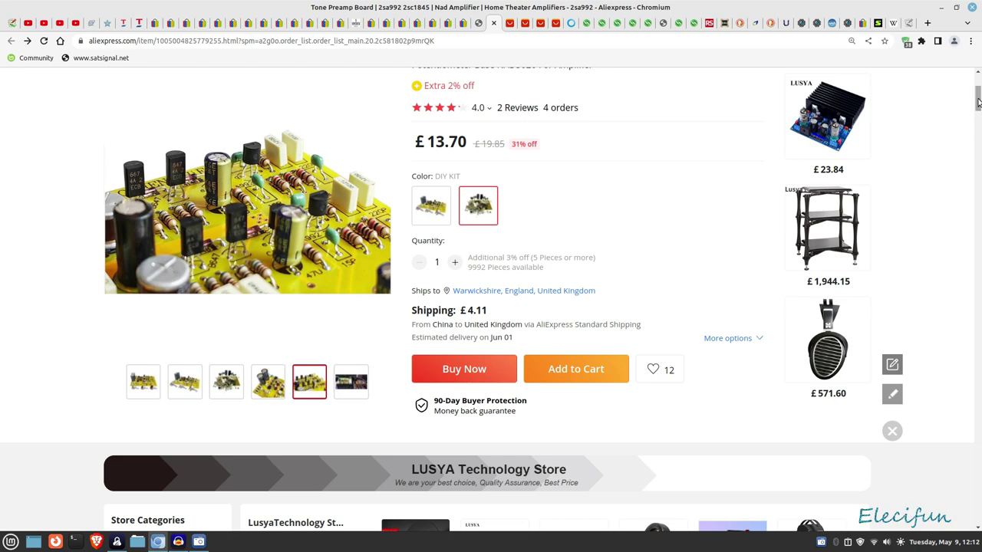
pyautogui.moveTo(979, 104); pyautogui.dragTo(978, 130)
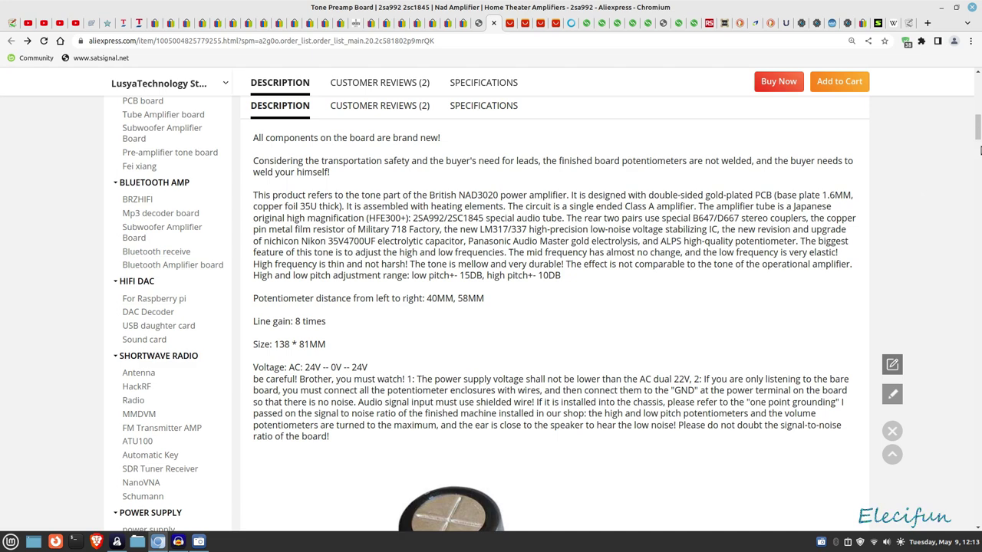
pyautogui.moveTo(978, 128); pyautogui.dragTo(979, 87)
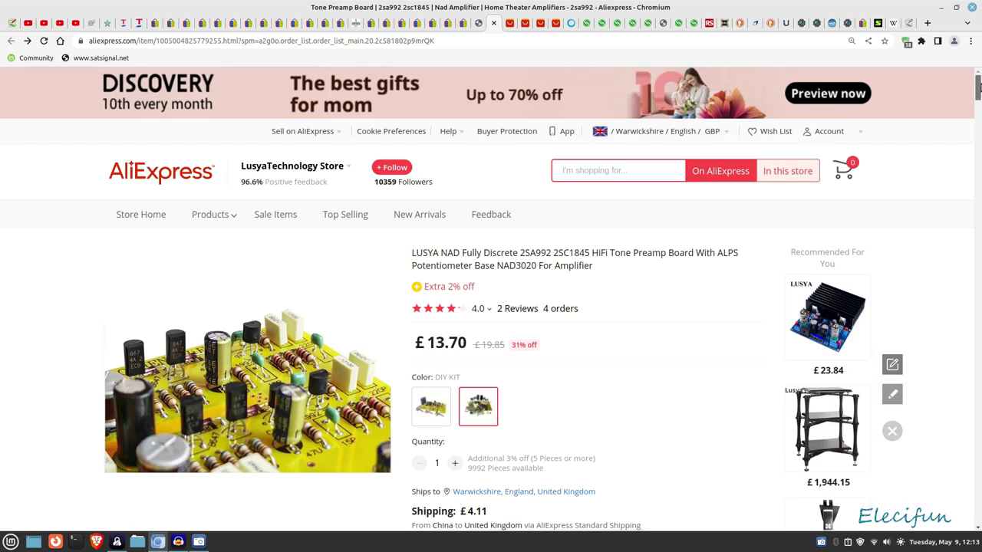
pyautogui.scroll(-3, 300, 331)
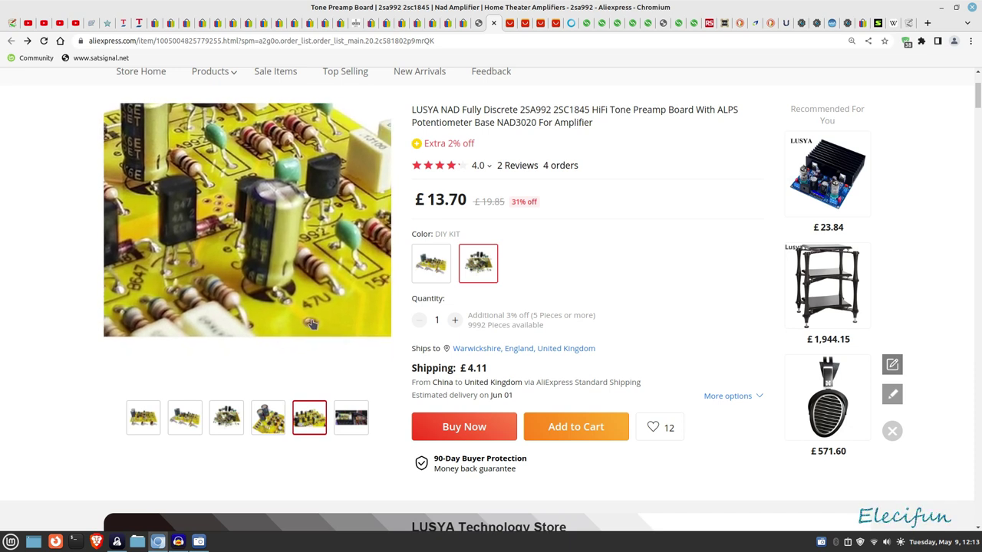
pyautogui.click(350, 417)
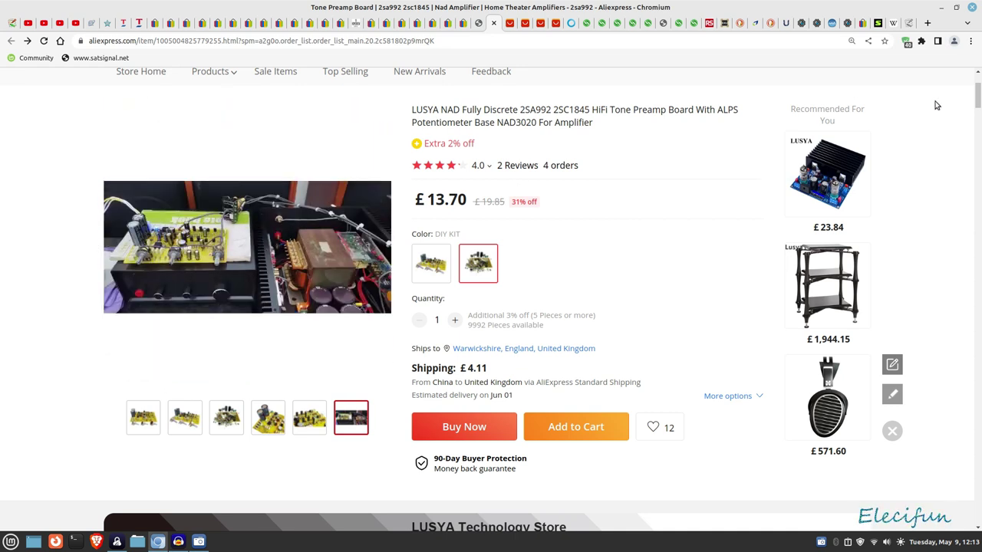
pyautogui.moveTo(979, 98); pyautogui.dragTo(979, 128)
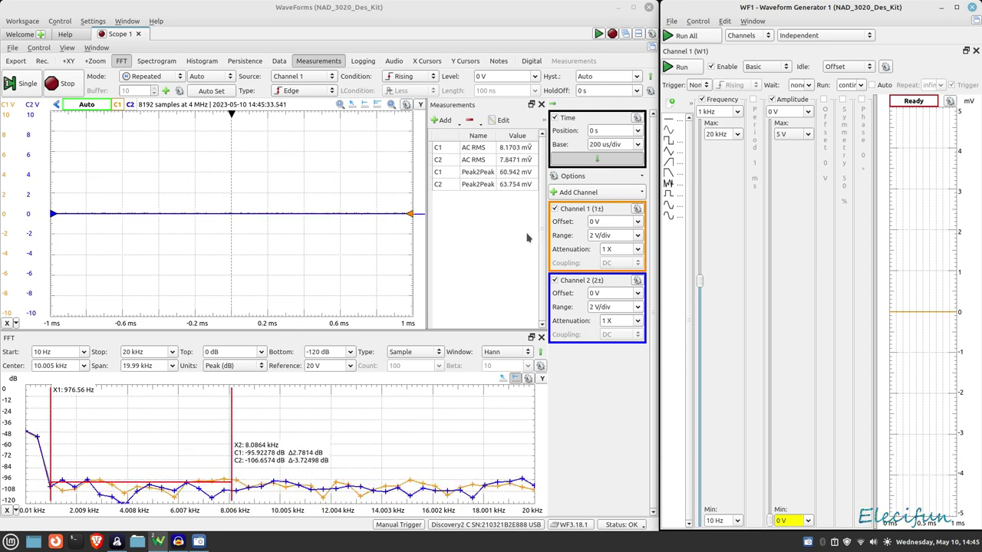
# - Run the 1 kHz generator, set a 2 ms/div timebase and raise amplitude to about 1.255 V
pyautogui.click(682, 68)
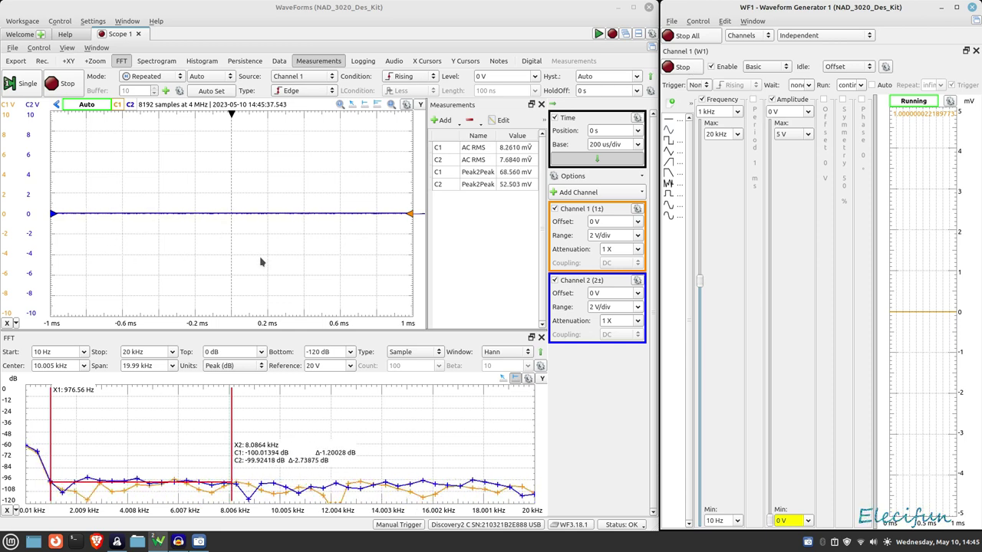
pyautogui.click(638, 145)
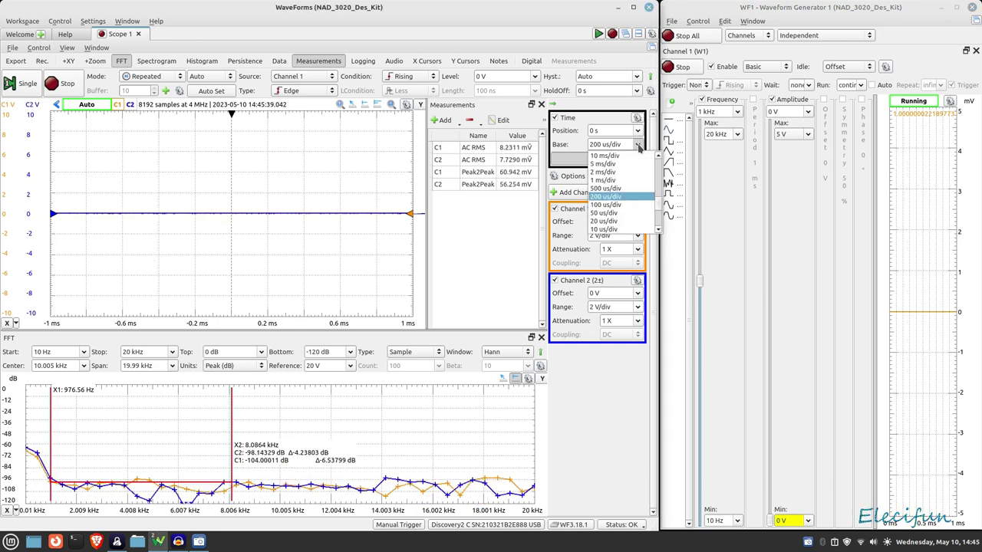
pyautogui.click(610, 172)
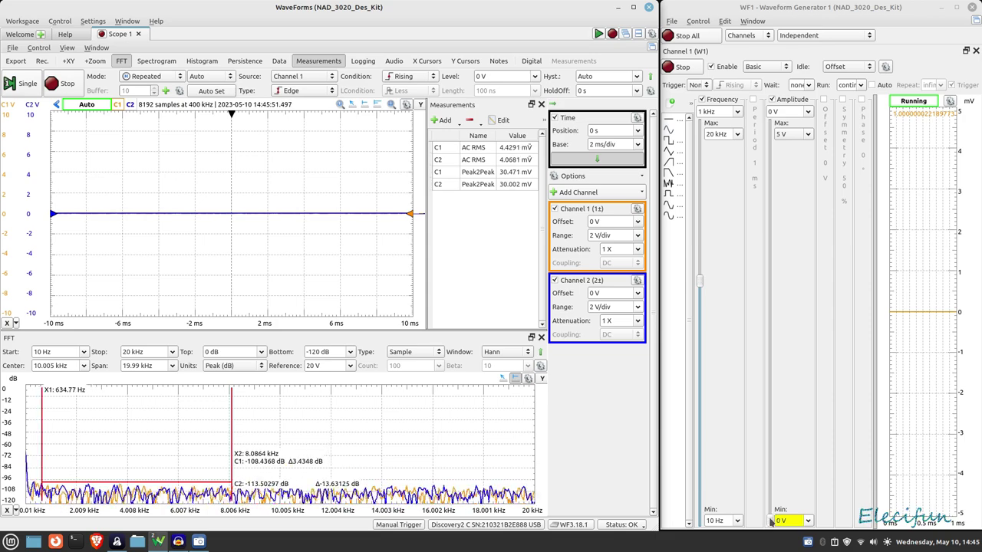
pyautogui.moveTo(773, 522); pyautogui.dragTo(767, 420)
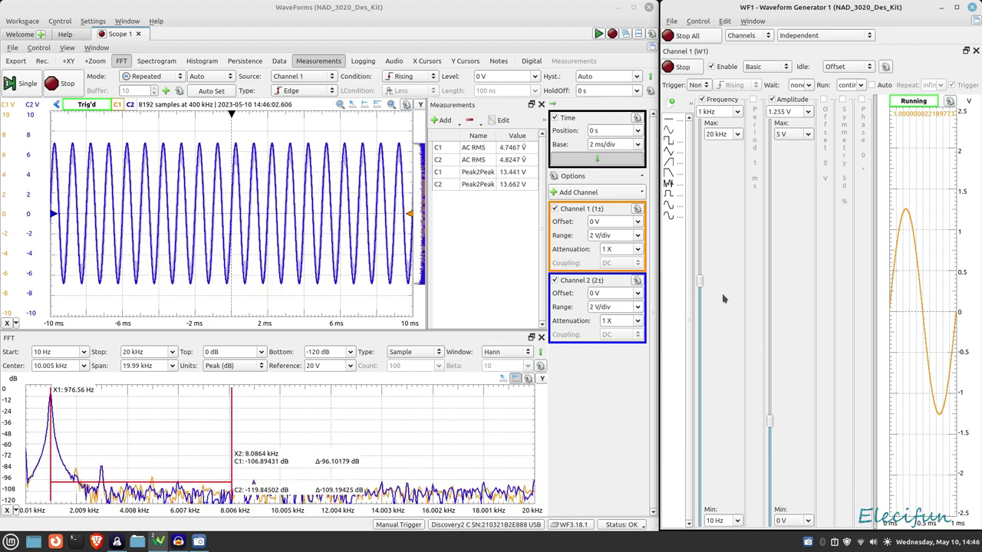
# - Set both scope channels to 5 V/div and raise the generator amplitude to about 3.285 V
pyautogui.click(637, 235)
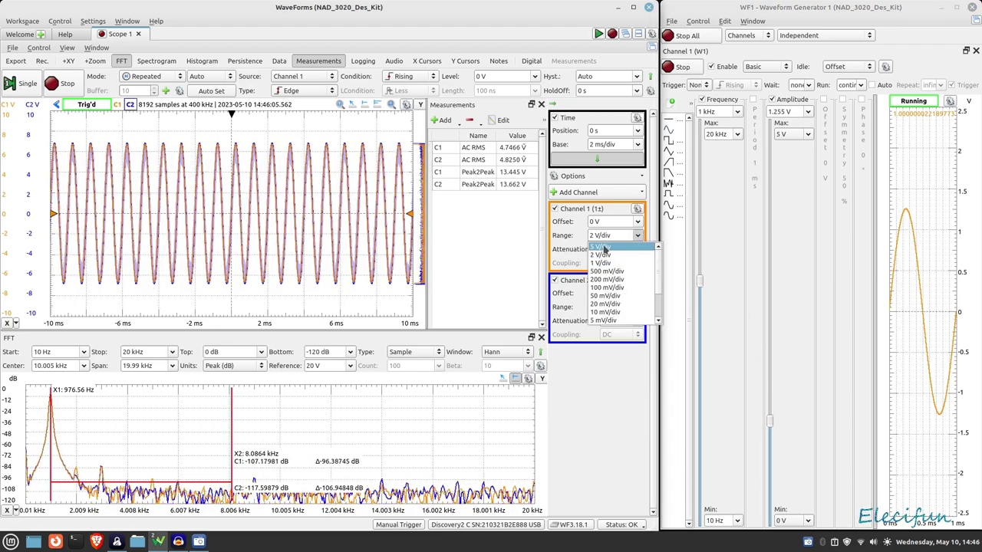
pyautogui.click(602, 247)
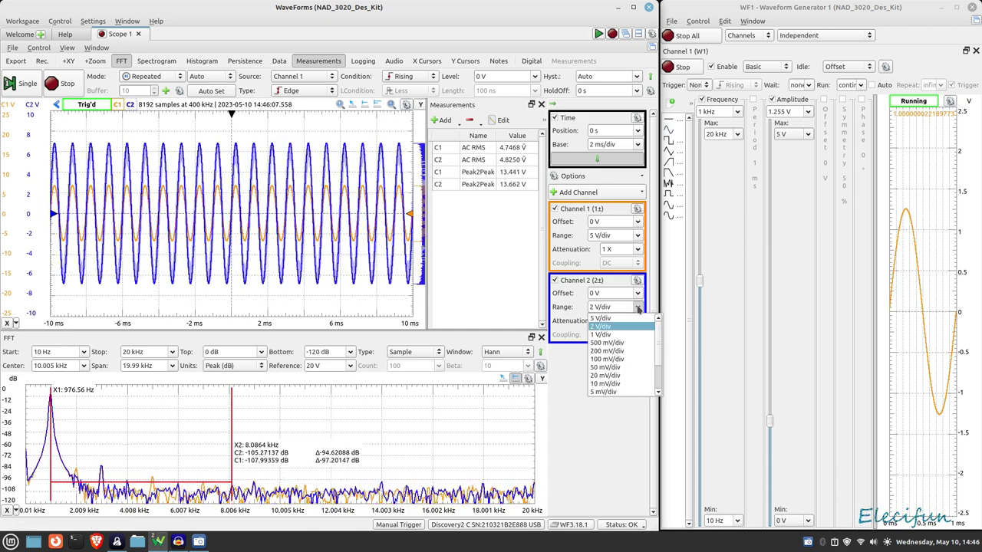
pyautogui.click(605, 317)
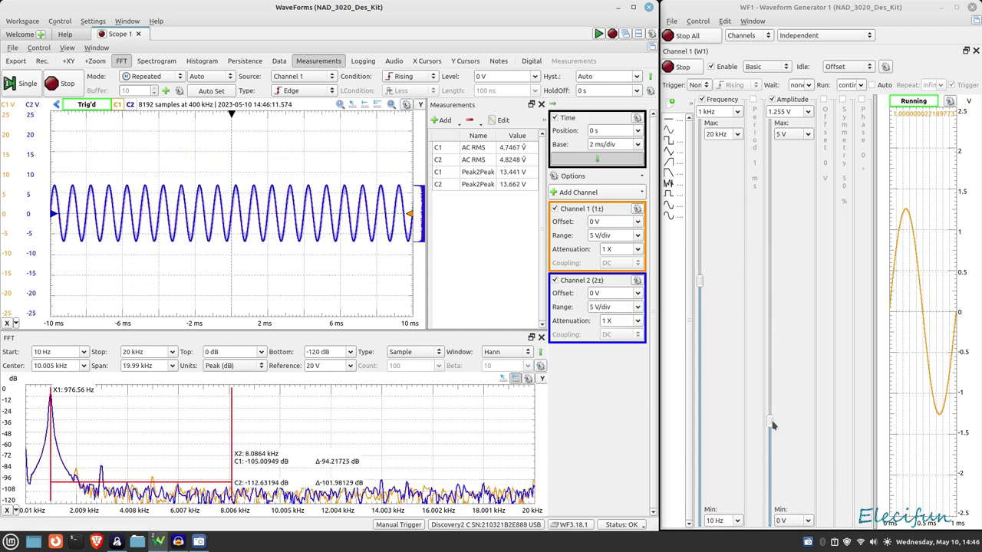
pyautogui.moveTo(772, 424); pyautogui.dragTo(751, 263)
pyautogui.click(638, 145)
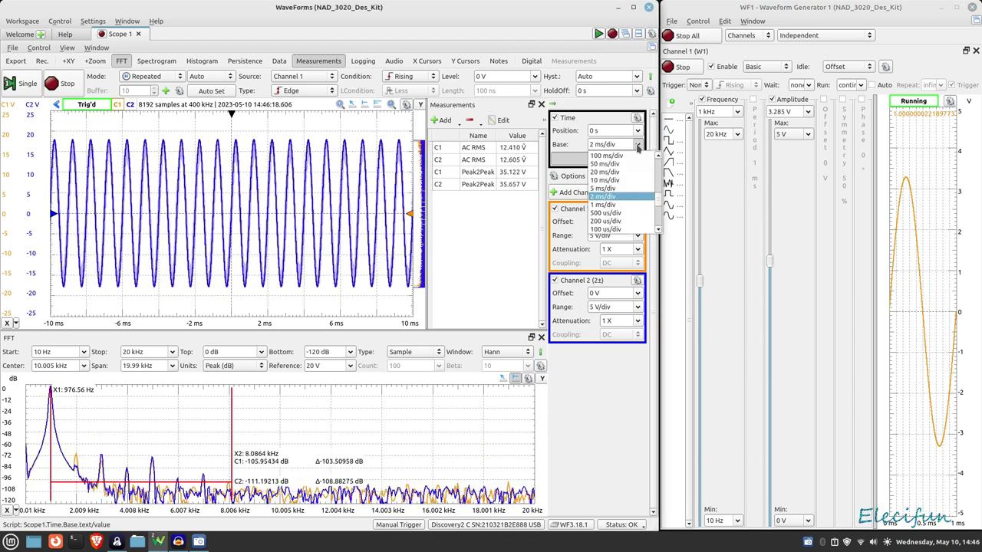
# - Switch to 500 us/div and fine-tune the generator amplitude to 3.465 V, about 13 V RMS
pyautogui.click(606, 213)
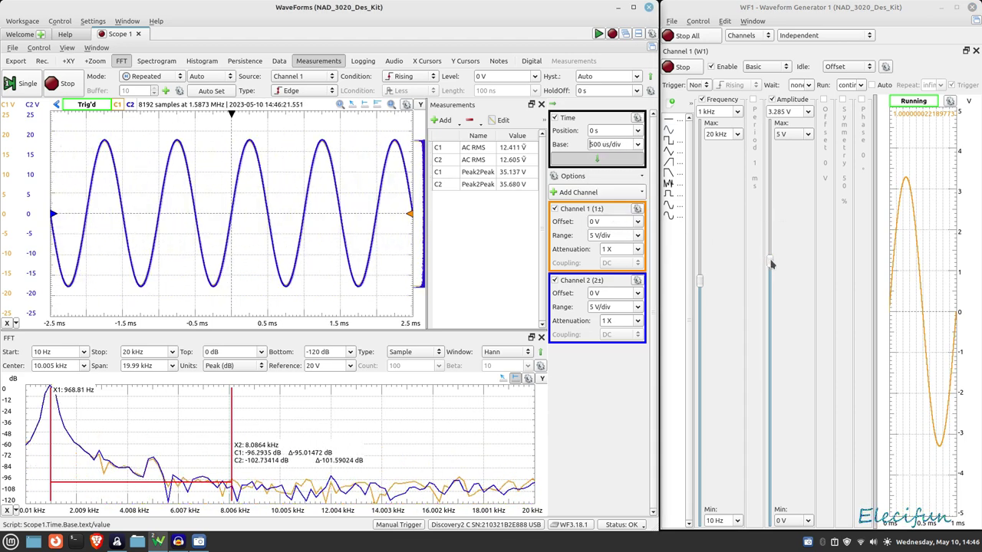
pyautogui.moveTo(771, 264); pyautogui.dragTo(760, 244)
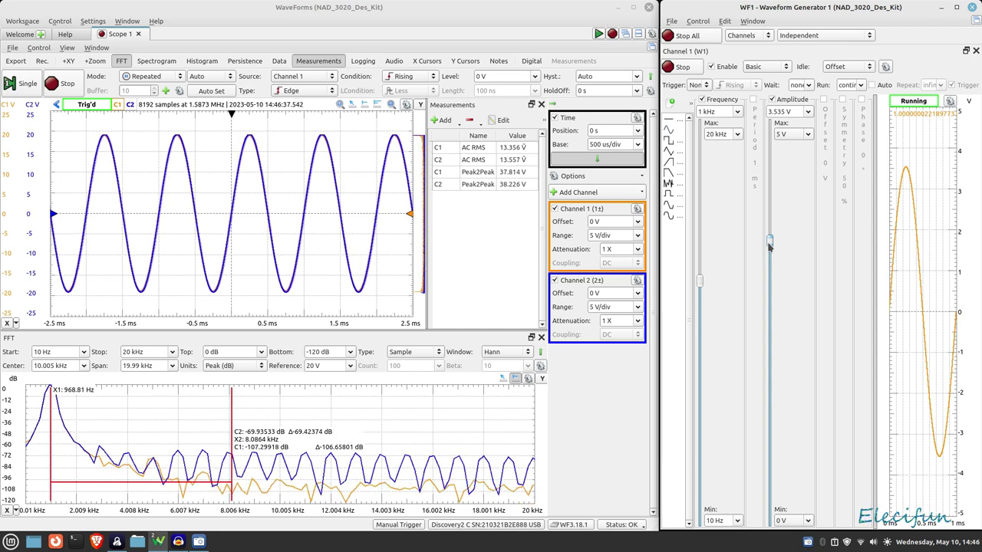
pyautogui.moveTo(769, 240)
pyautogui.mouseDown()
pyautogui.moveTo(769, 198)
pyautogui.moveTo(775, 234)
pyautogui.mouseUp()
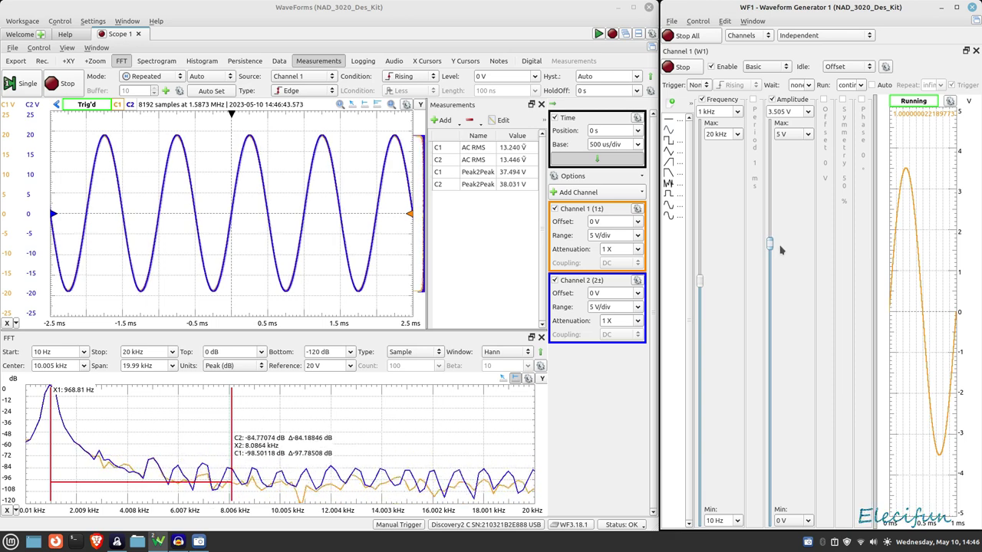
pyautogui.moveTo(781, 250)
pyautogui.mouseDown()
pyautogui.moveTo(778, 215)
pyautogui.moveTo(786, 249)
pyautogui.mouseUp()
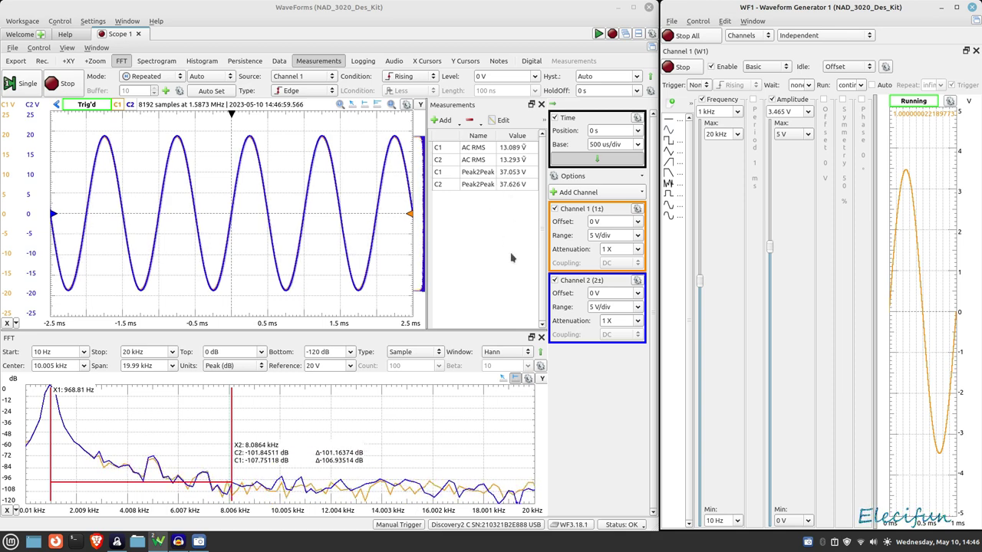
# - Set 5 ms/div and move the FFT X2 cursor over 996 Hz, 2 kHz, 3 kHz, then toward 20 kHz
pyautogui.click(637, 144)
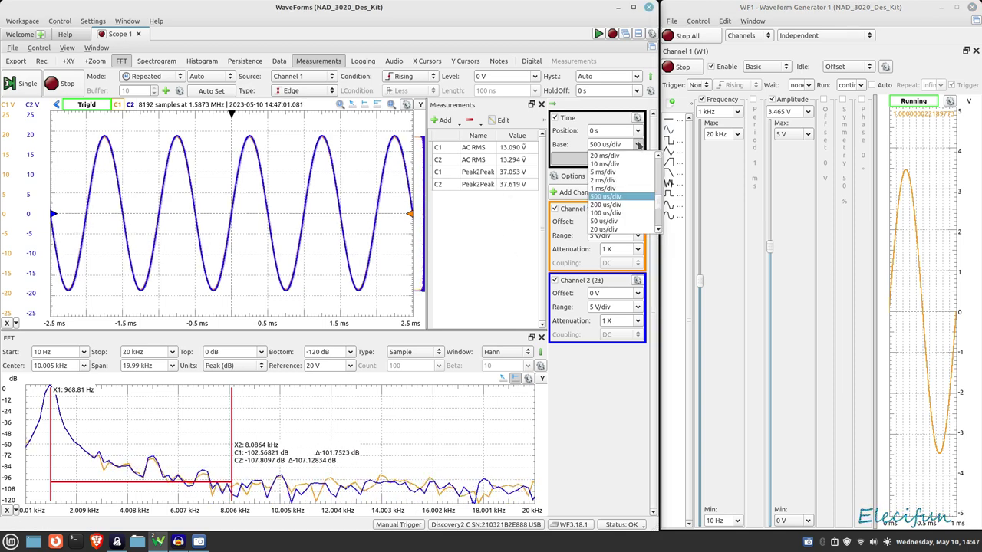
pyautogui.click(604, 172)
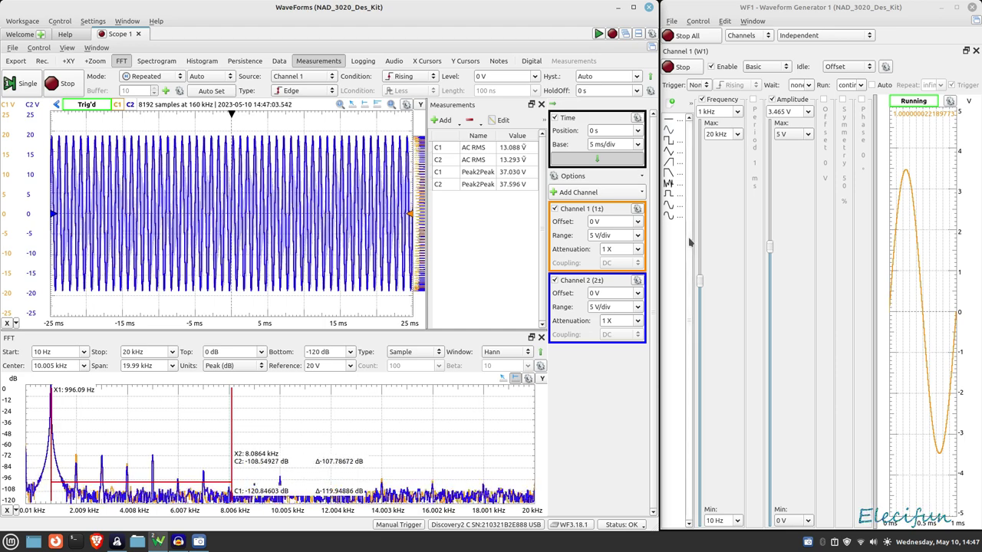
pyautogui.moveTo(74, 424); pyautogui.dragTo(52, 398)
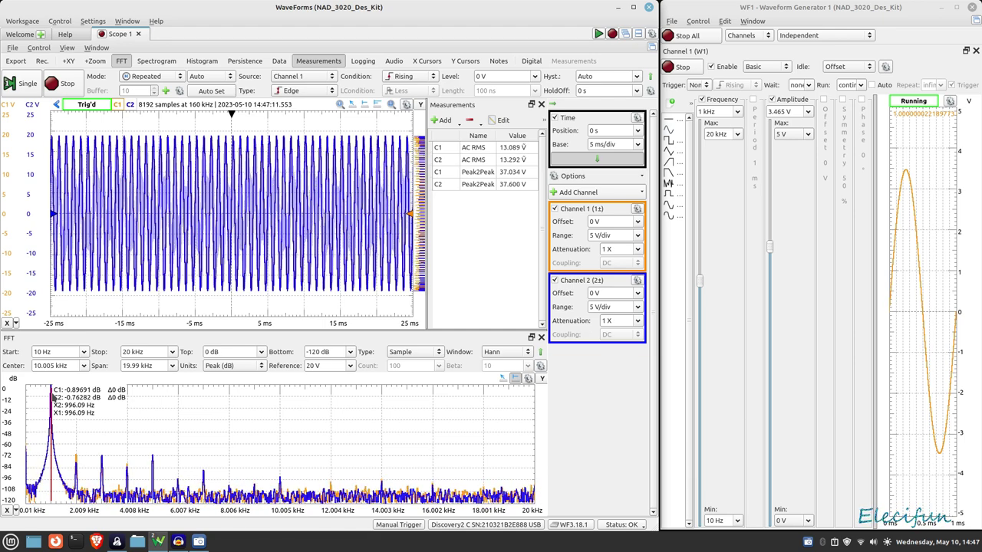
pyautogui.moveTo(52, 397); pyautogui.dragTo(76, 422)
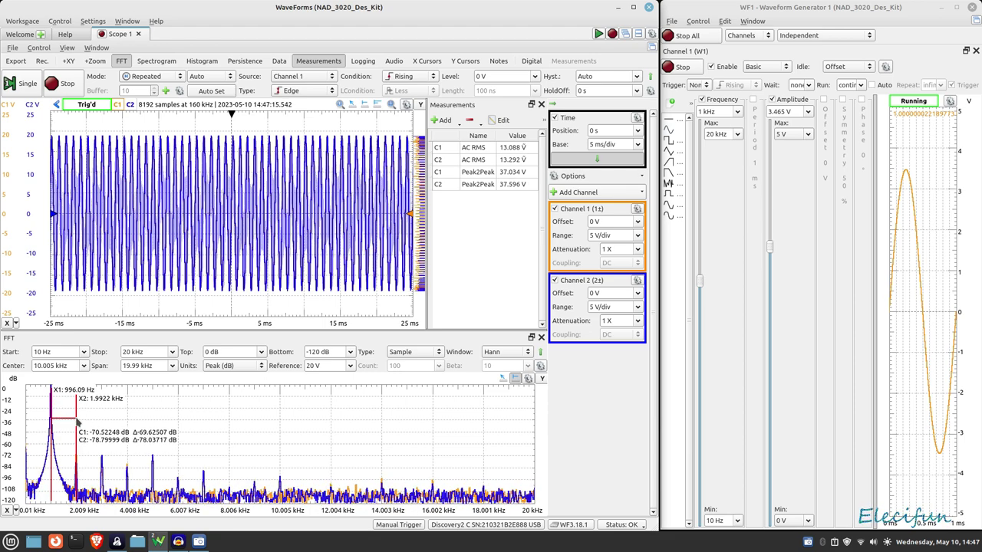
pyautogui.moveTo(76, 422); pyautogui.dragTo(104, 423)
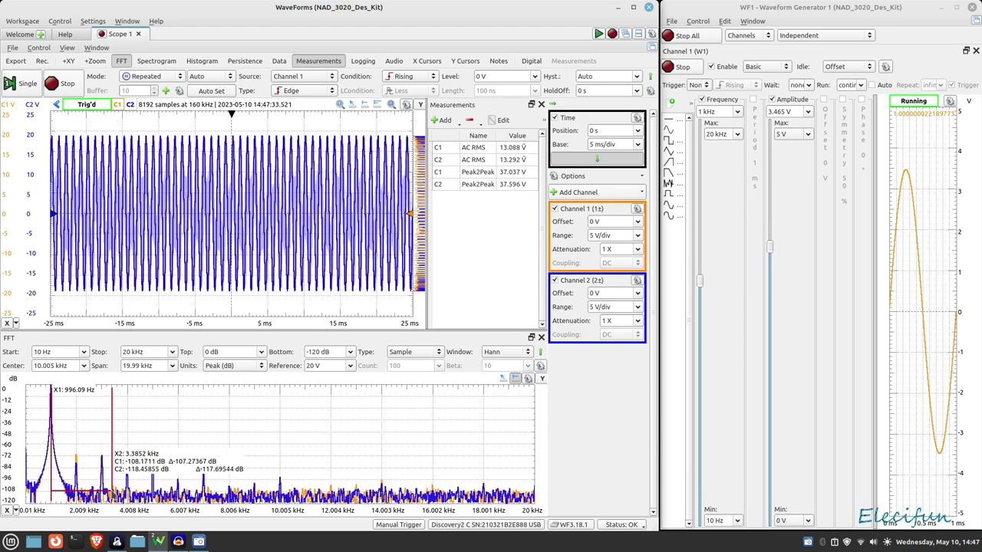
pyautogui.moveTo(112, 490); pyautogui.dragTo(604, 433)
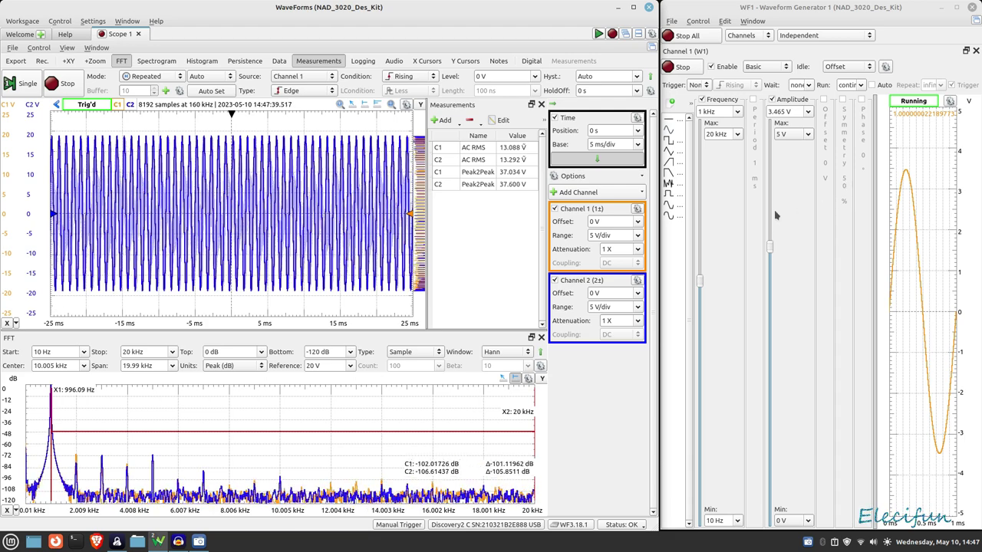
# - Lower the generator amplitude to about 1.97 V and set the timebase back to 500 us/div
pyautogui.click(770, 246)
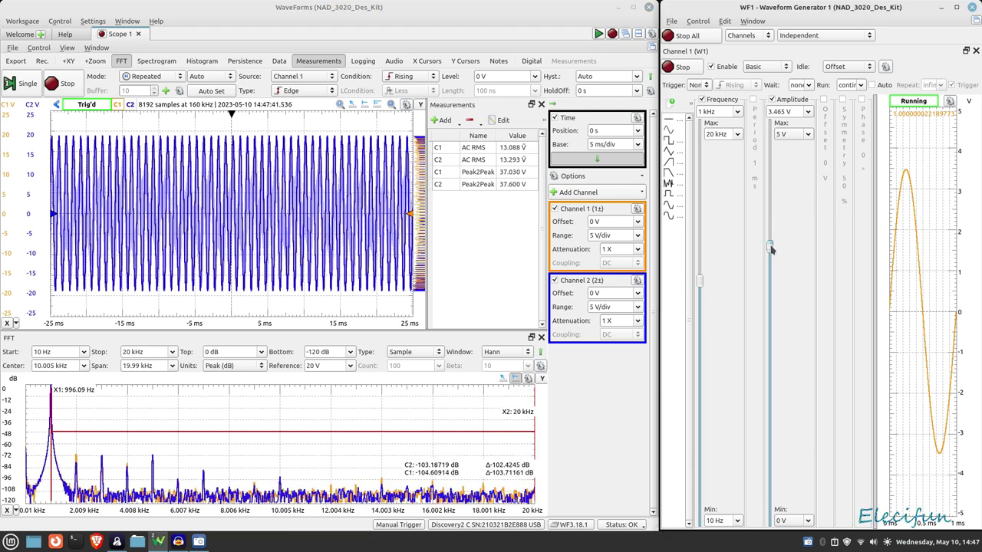
pyautogui.moveTo(771, 248); pyautogui.dragTo(796, 363)
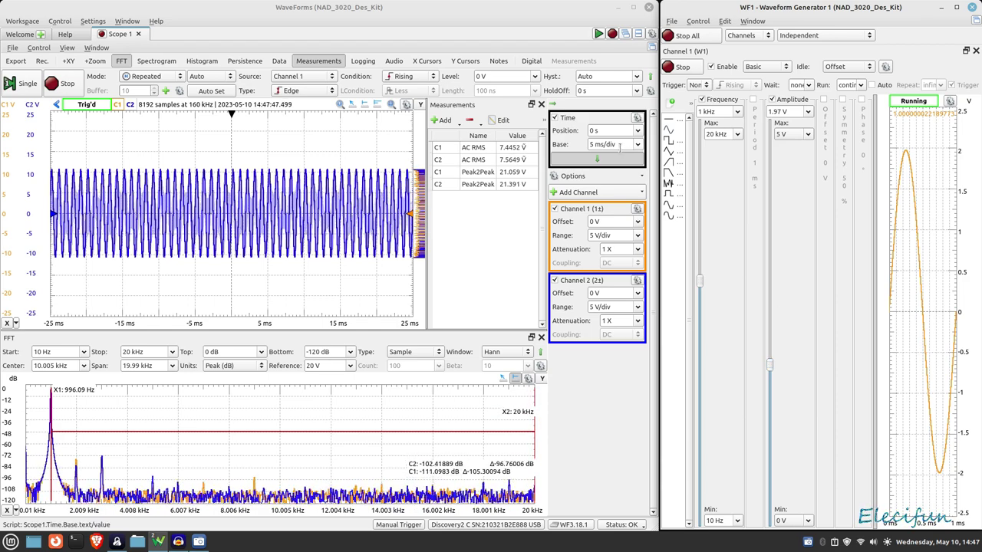
pyautogui.click(635, 144)
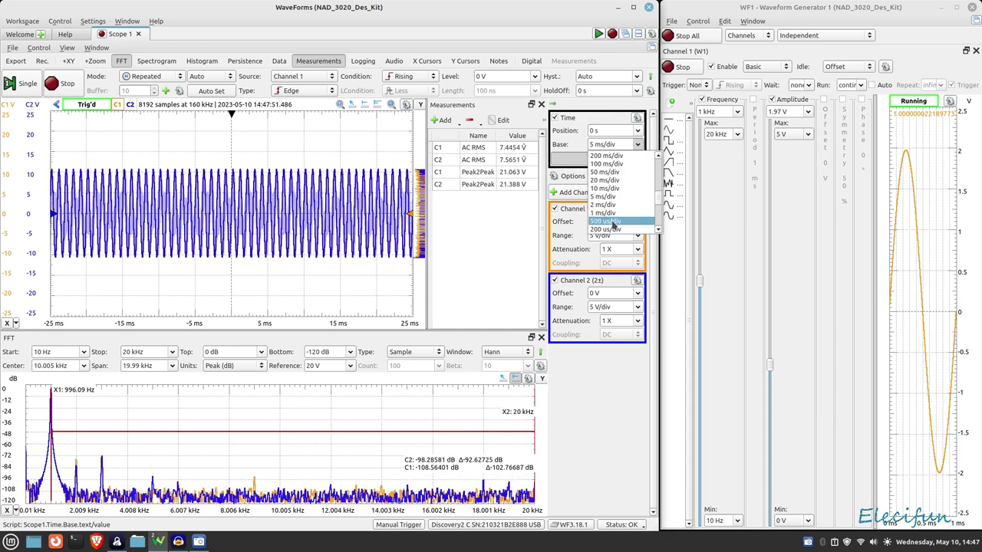
pyautogui.click(614, 222)
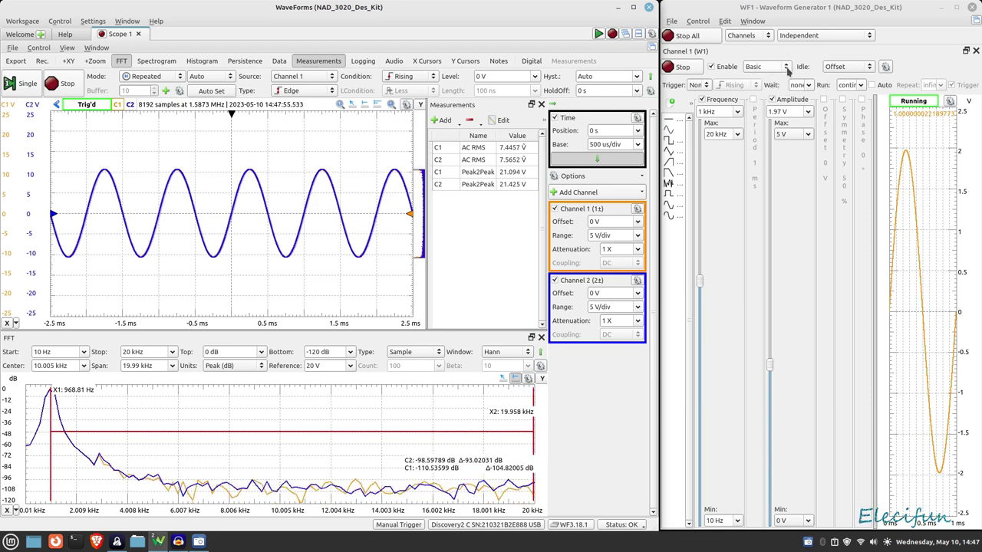
# - Switch the generator to Sweep mode (1 V, 10 Hz–20 kHz) and set both channels to 2 V/div
pyautogui.click(786, 70)
pyautogui.click(767, 105)
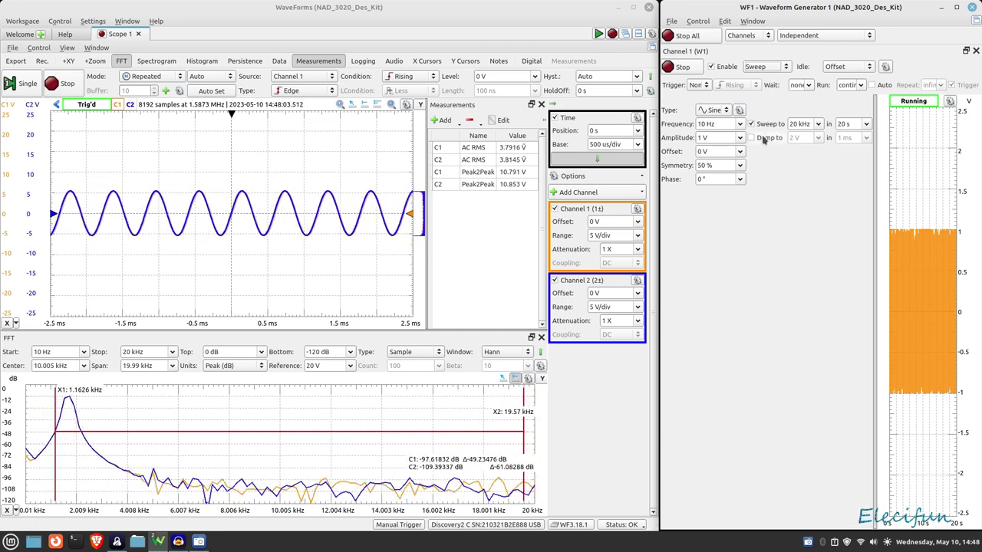
pyautogui.click(637, 236)
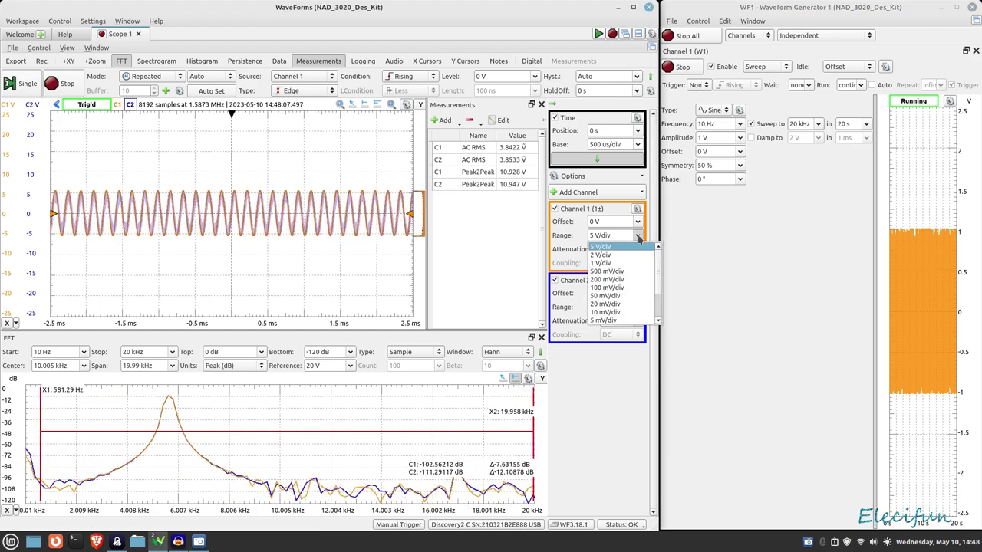
pyautogui.click(610, 263)
pyautogui.scroll(-2, 638, 236)
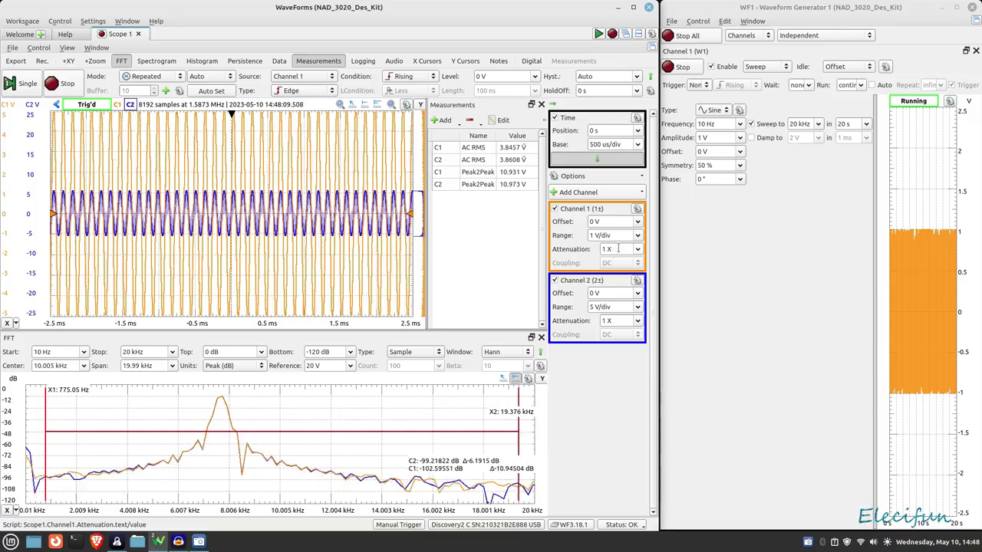
pyautogui.click(637, 237)
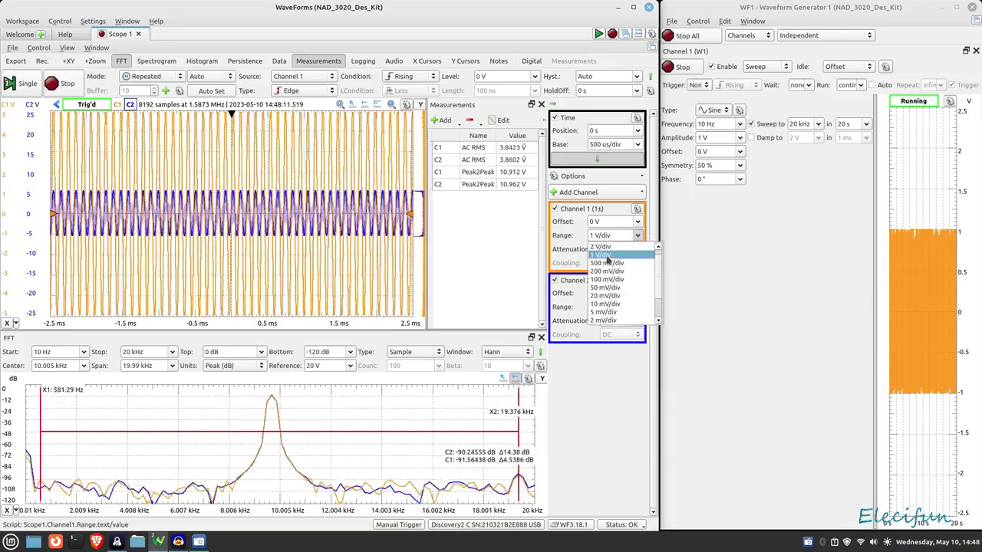
pyautogui.click(611, 247)
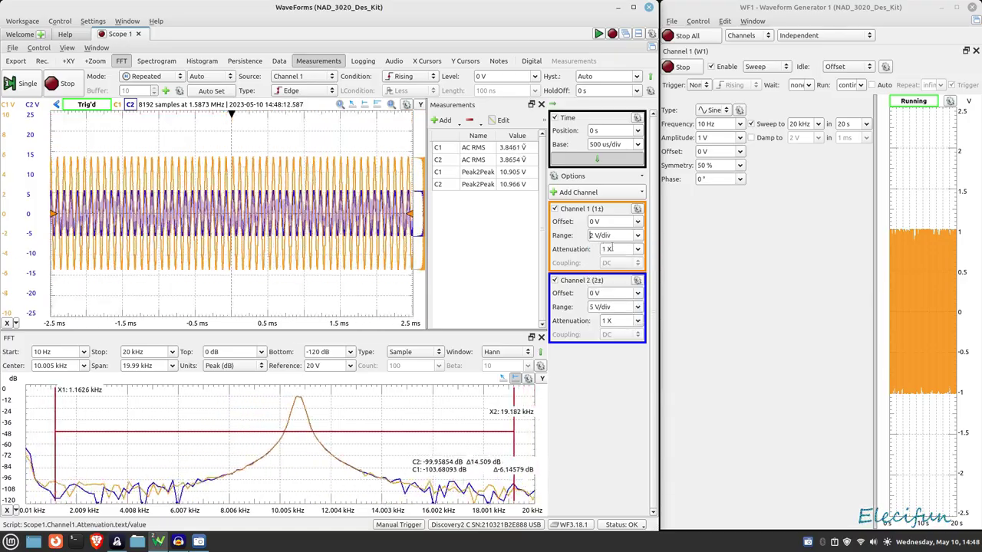
pyautogui.click(637, 307)
pyautogui.click(609, 327)
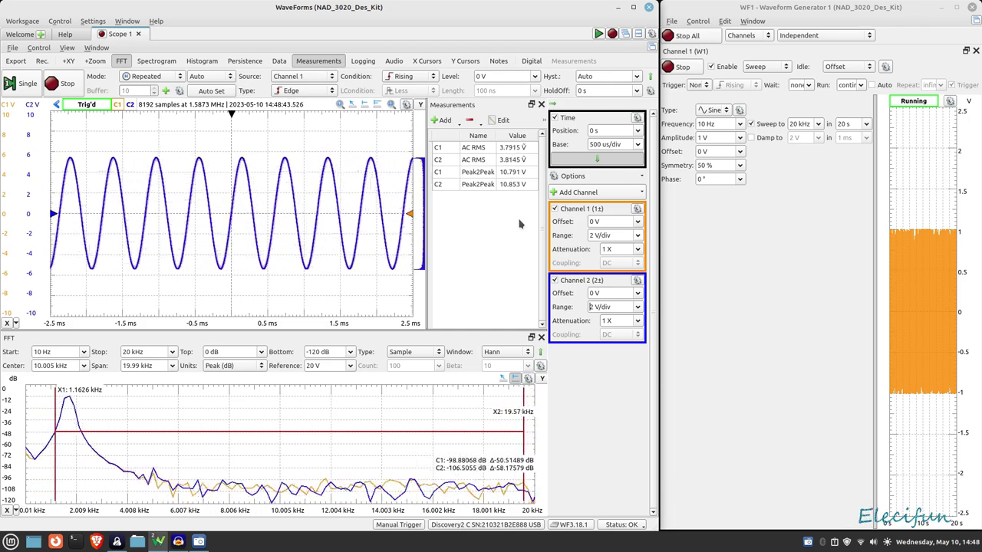
# - Set 2 ms/div, return the FFT X2 cursor to about 19.458 kHz, then widen to 5 ms/div
pyautogui.click(780, 68)
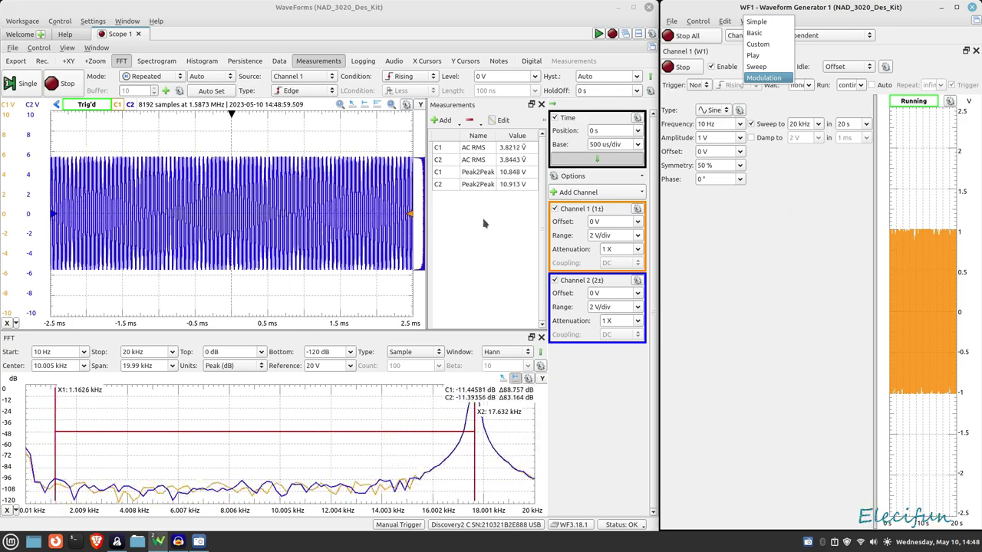
pyautogui.click(637, 146)
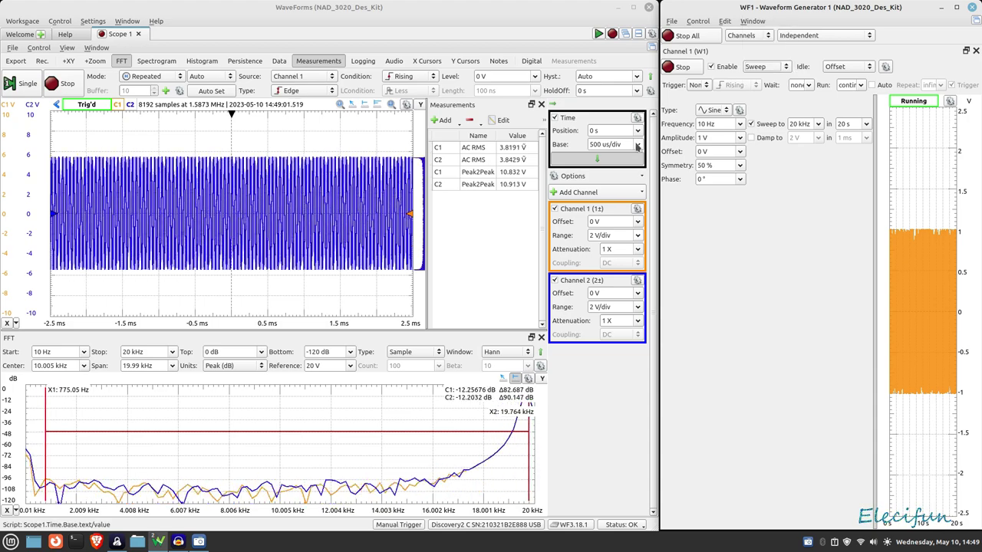
pyautogui.click(636, 146)
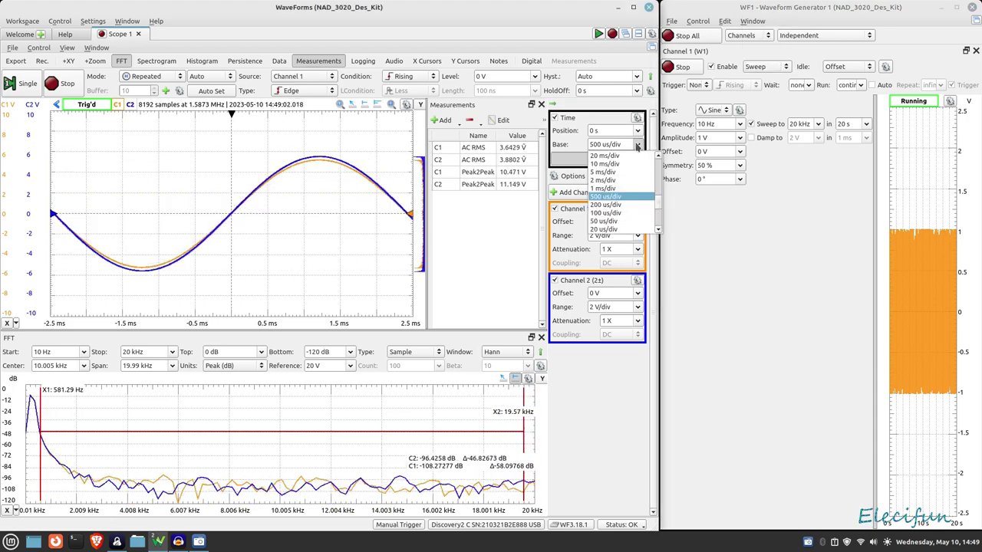
pyautogui.click(600, 181)
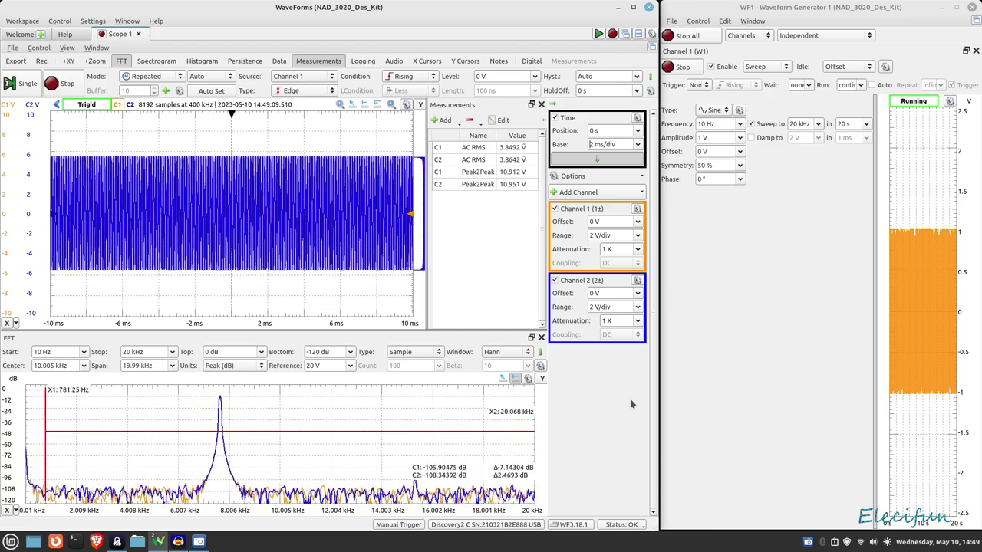
pyautogui.moveTo(508, 461); pyautogui.dragTo(296, 469)
pyautogui.moveTo(229, 463); pyautogui.dragTo(521, 460)
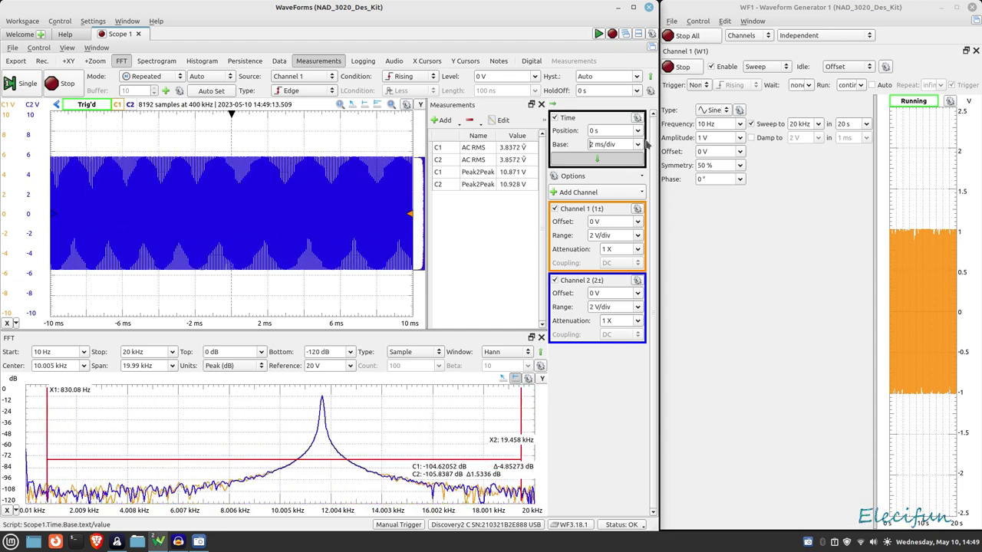
pyautogui.click(638, 144)
pyautogui.click(604, 192)
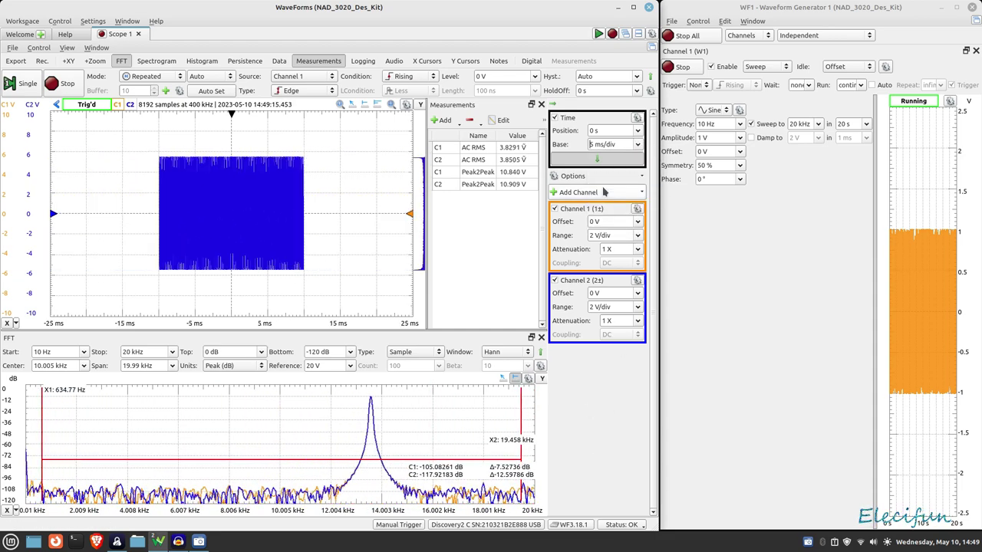